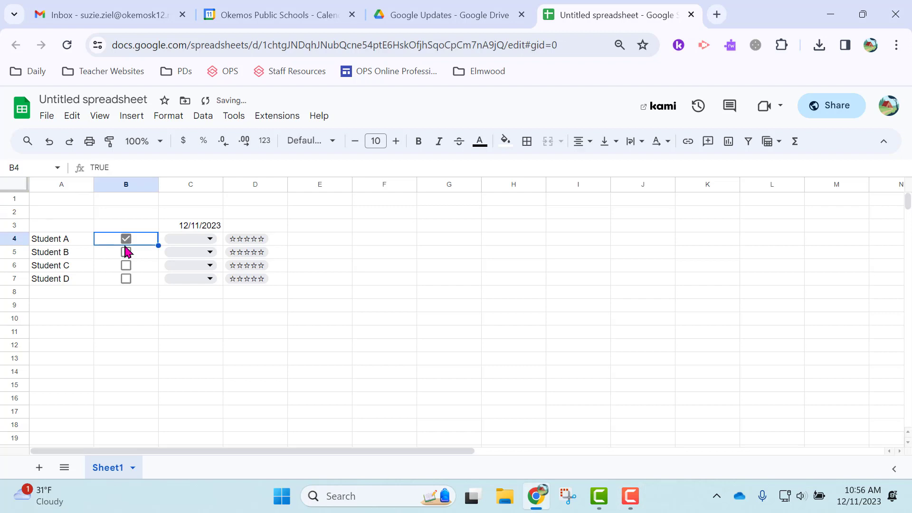
- Tick and untick the existing student checkboxes to test them
left_click(125, 254)
left_click(125, 255)
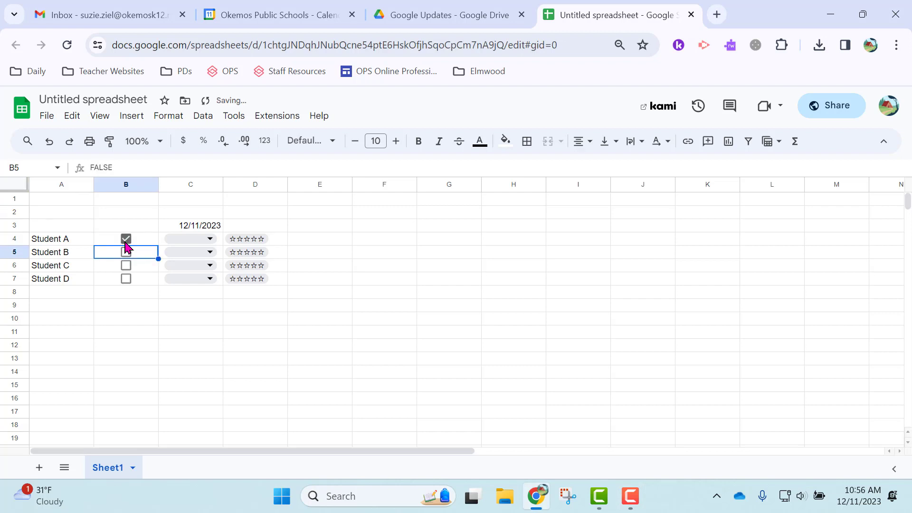
left_click(126, 240)
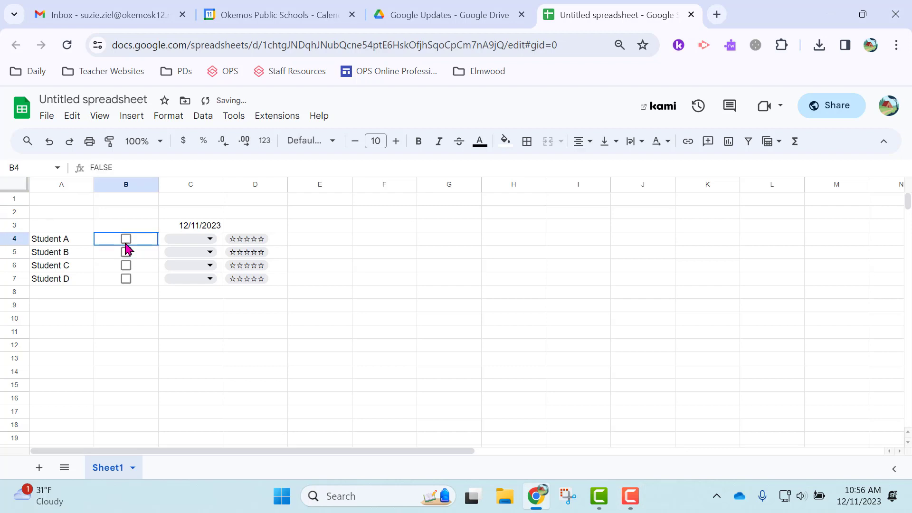
- Enter 'Student E' in A8, insert a checkbox in B8, then tick and untick it
left_click(68, 297)
type("Student E")
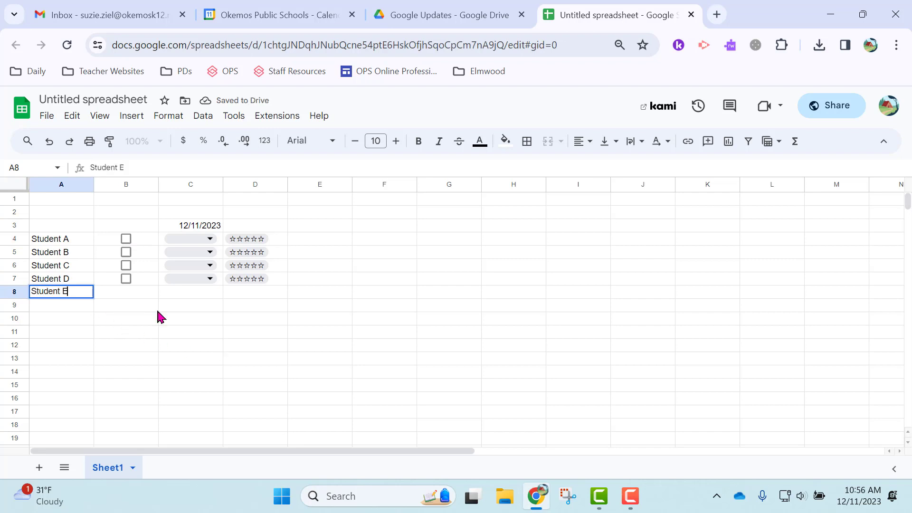
left_click(134, 295)
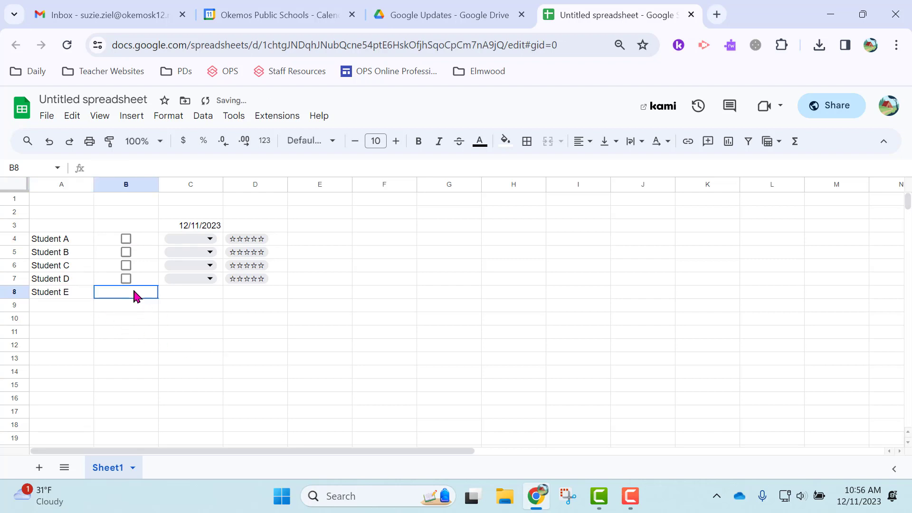
left_click(132, 119)
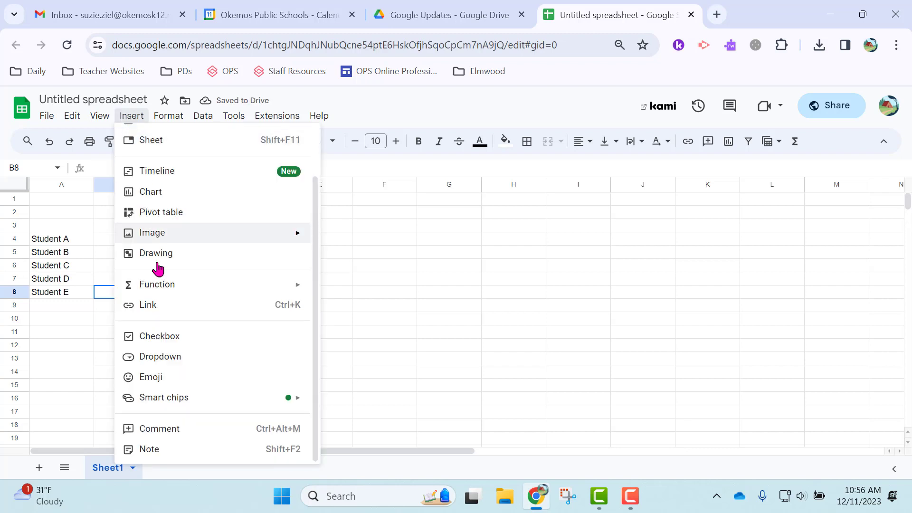
left_click(166, 336)
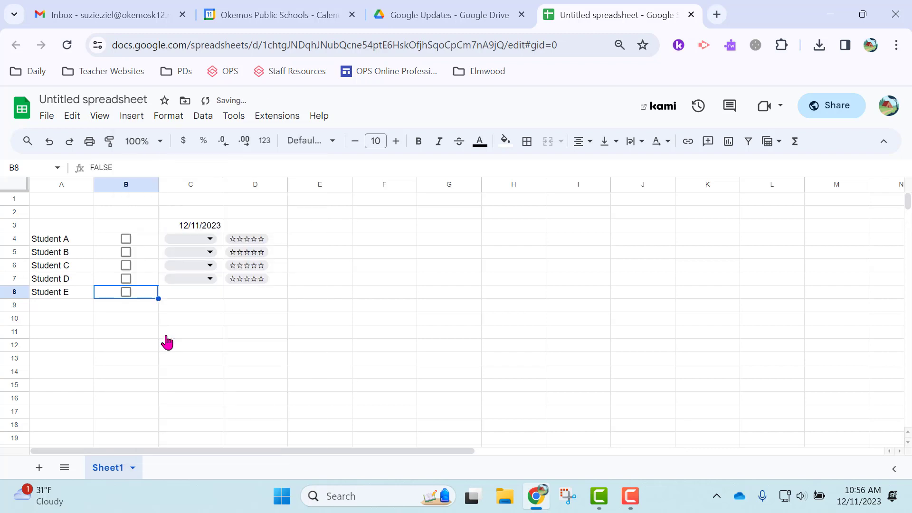
left_click(126, 293)
left_click(126, 293)
- In the C4 dropdown rule, rename the Present and Absent choices to Cat and Dog
left_click(210, 239)
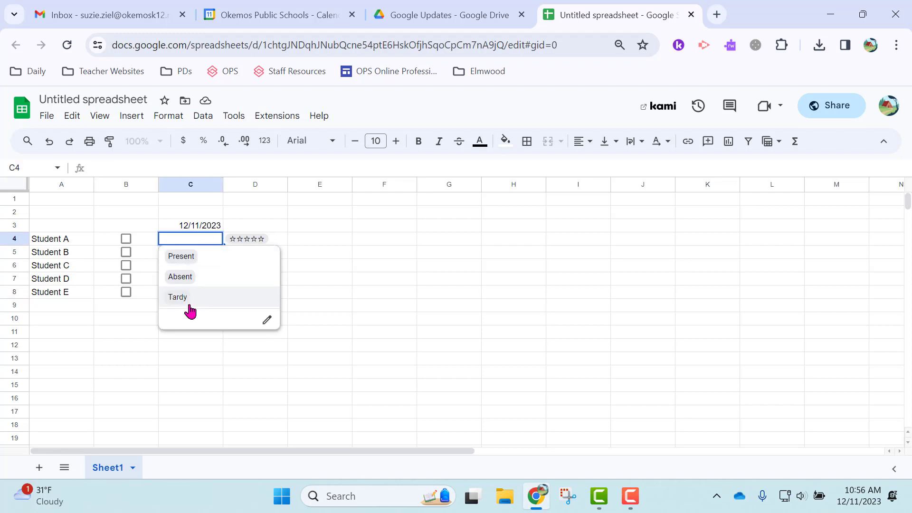
left_click(267, 324)
left_click(806, 301)
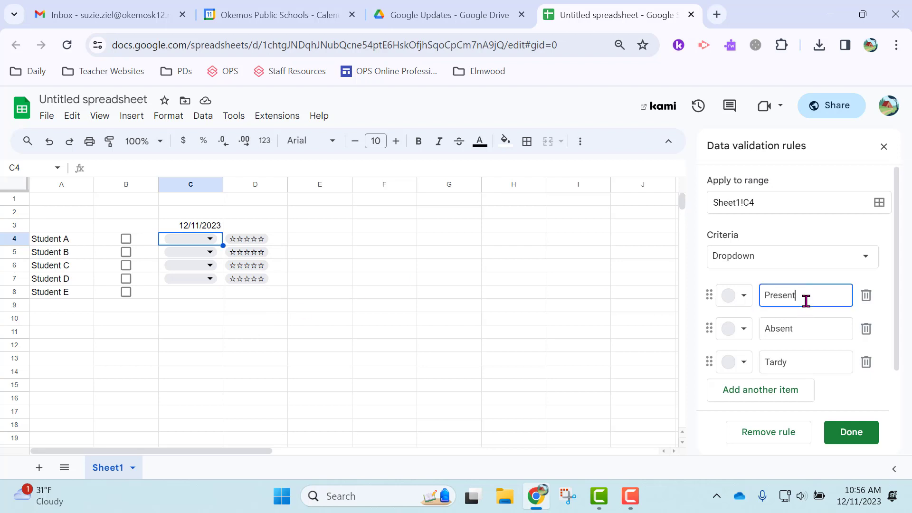
key("BackSpace")
type("Cat")
left_click(806, 331)
key("BackSpace")
key("BackSpace")
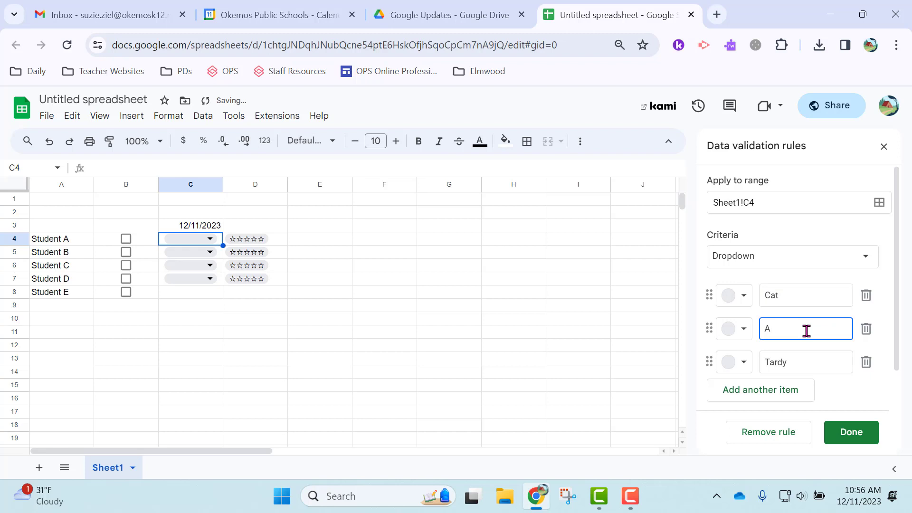
key("BackSpace")
type("Dog")
- Rename the Tardy choice to Lizard and remove the extra empty fourth choice
left_click(796, 359)
key("BackSpace")
type("Liz")
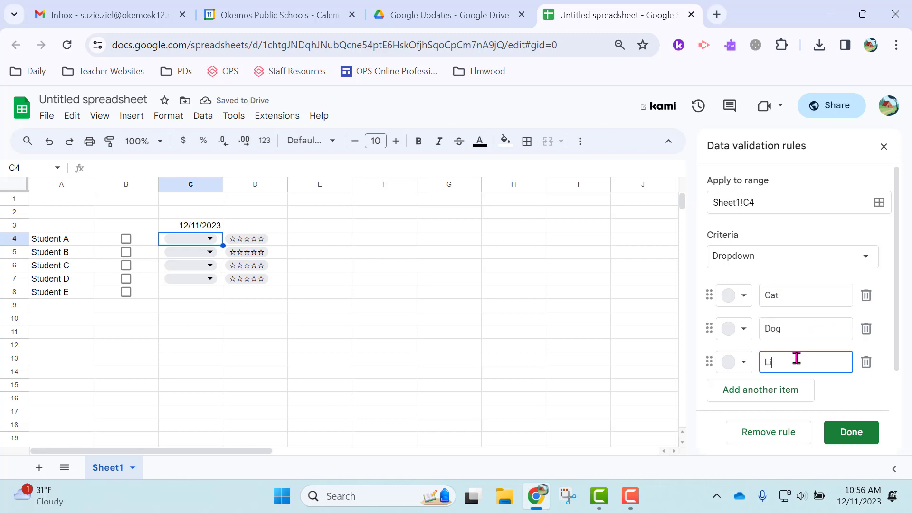
left_click(782, 393)
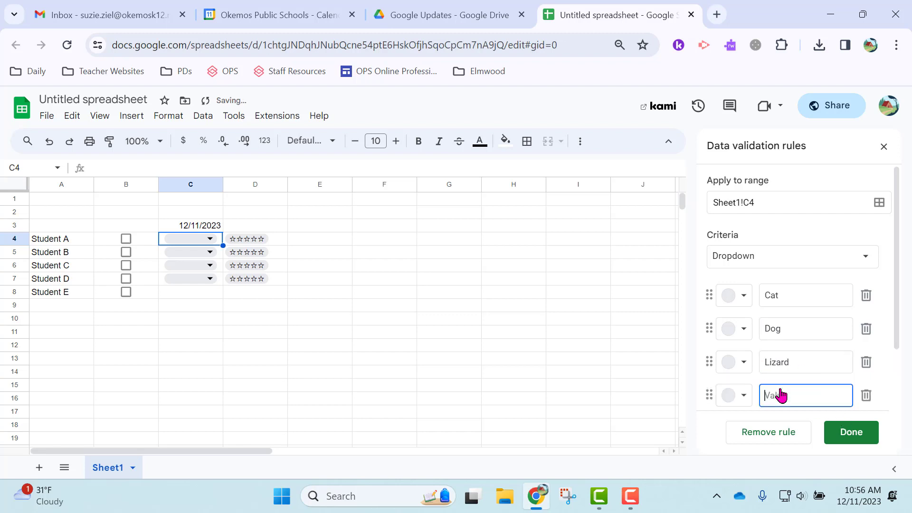
left_click(867, 398)
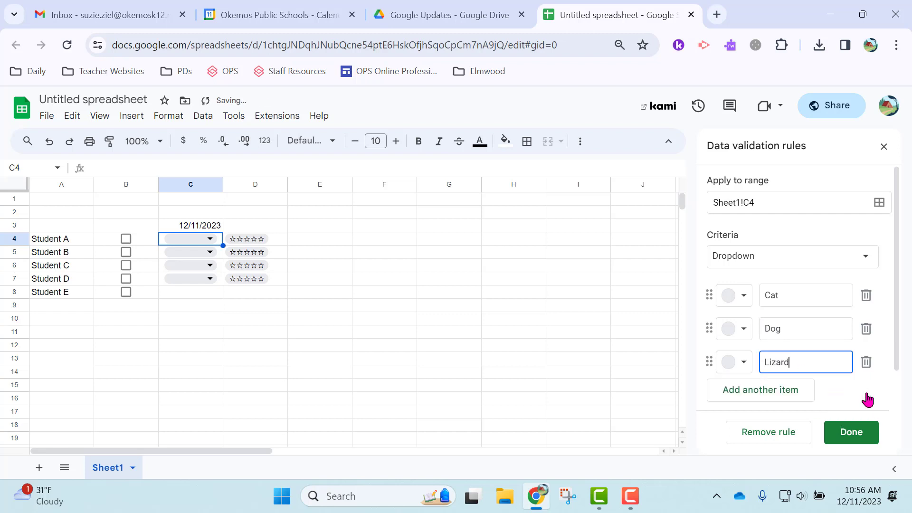
- Colour the choices: Lizard light yellow, Dog light blue, Cat light pink
left_click(743, 366)
left_click(800, 238)
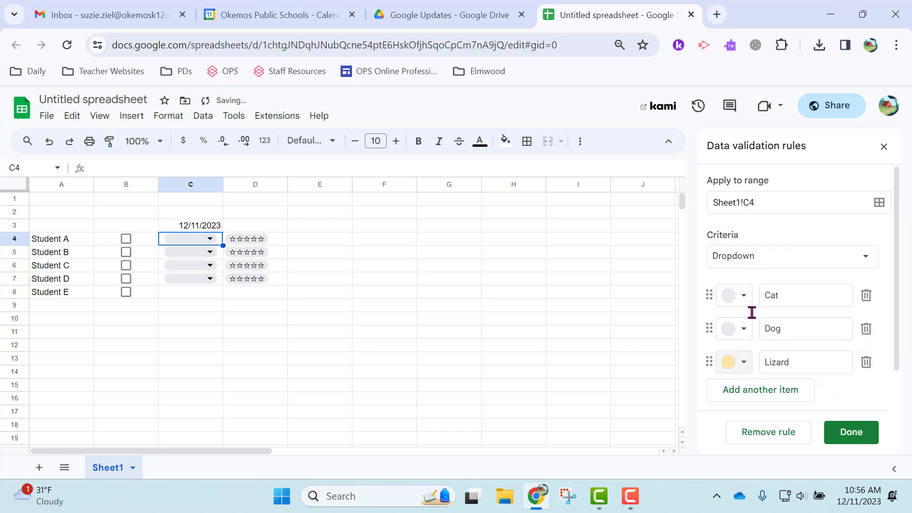
left_click(745, 330)
left_click(842, 205)
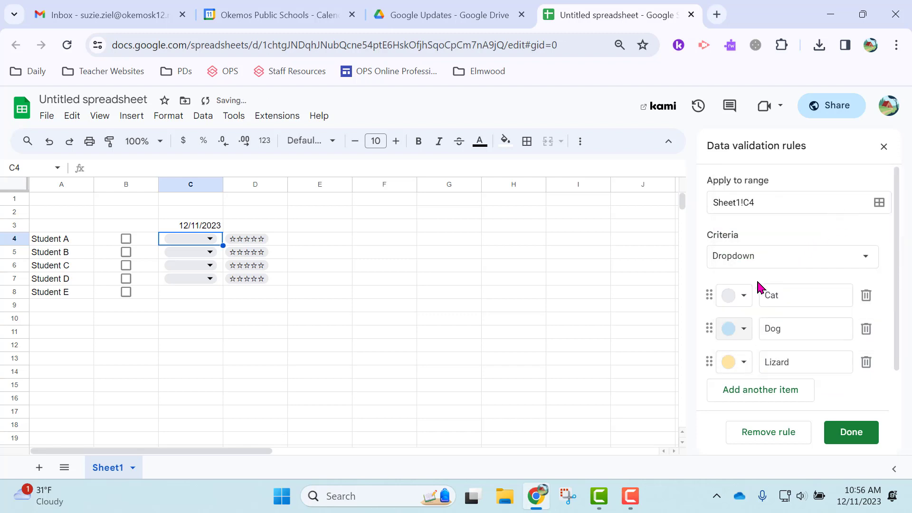
left_click(745, 298)
left_click(756, 343)
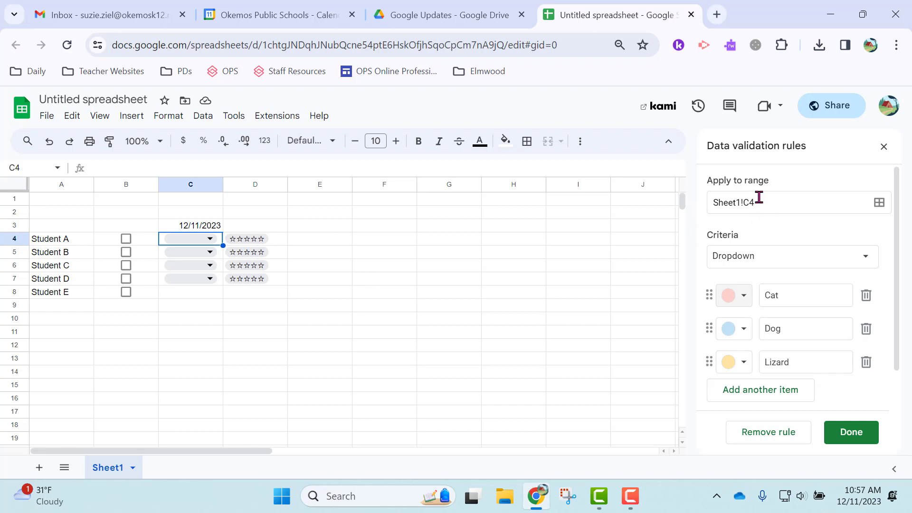
- Add C8 as a second range to the Cat/Dog/Lizard dropdown rule
left_click(759, 197)
left_click(886, 206)
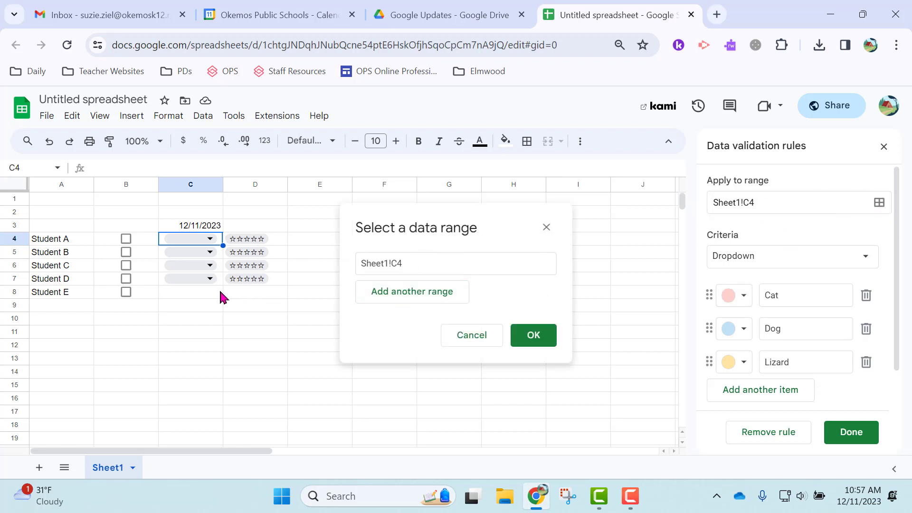
left_click(204, 299)
left_click(377, 291)
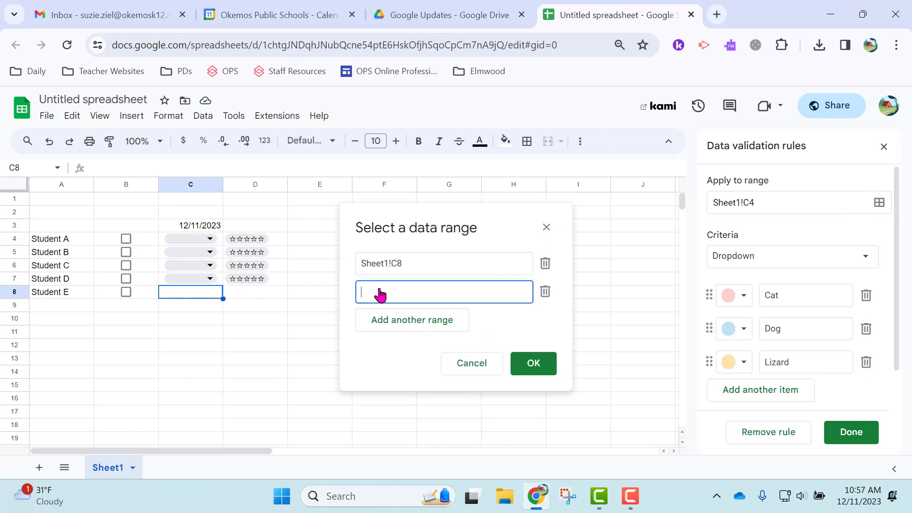
left_click(208, 296)
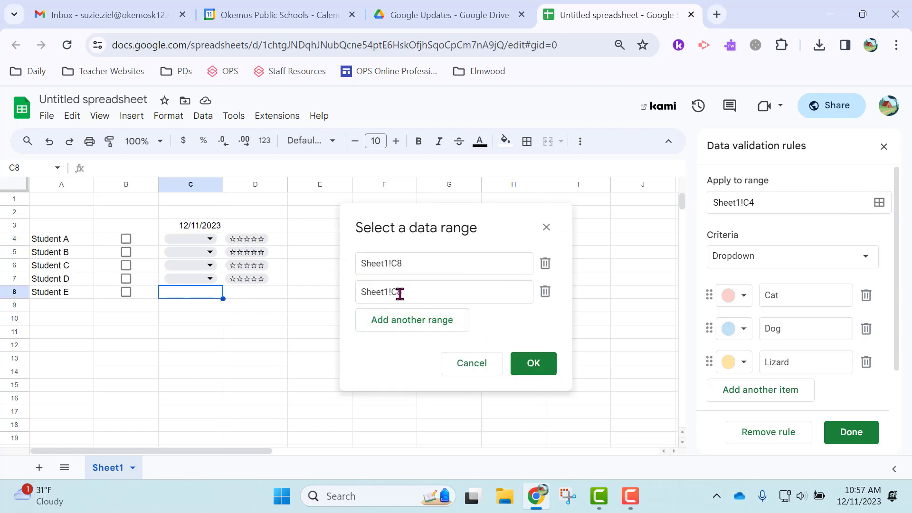
left_click(533, 363)
left_click(305, 323)
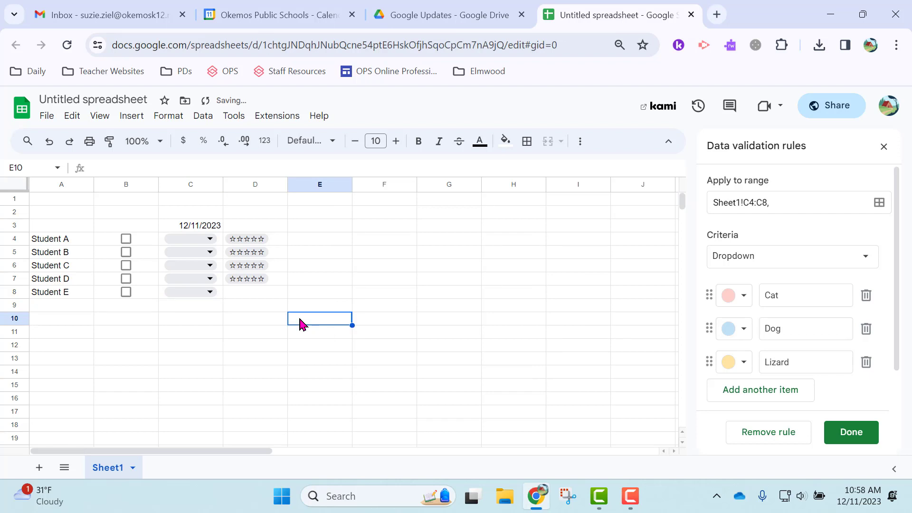
- Rate Student A four stars in D4 and clear a stray @ from D8
left_click(256, 241)
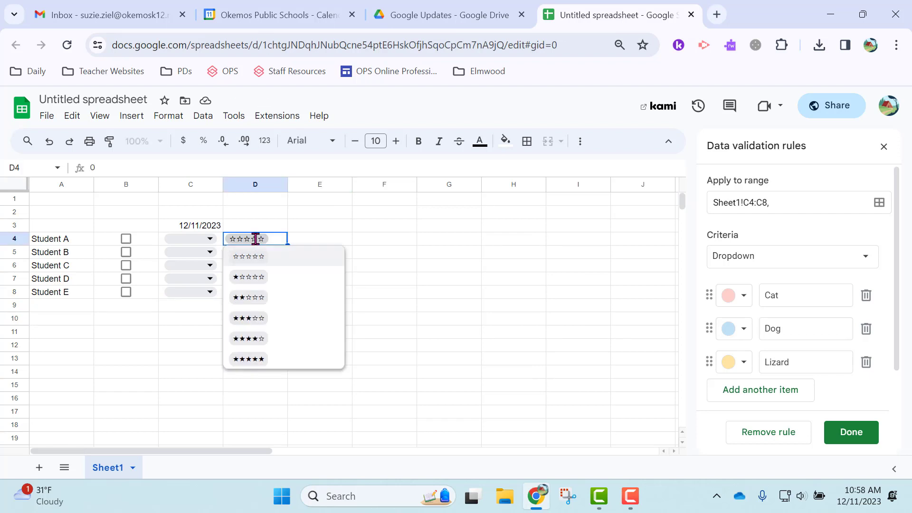
left_click(259, 340)
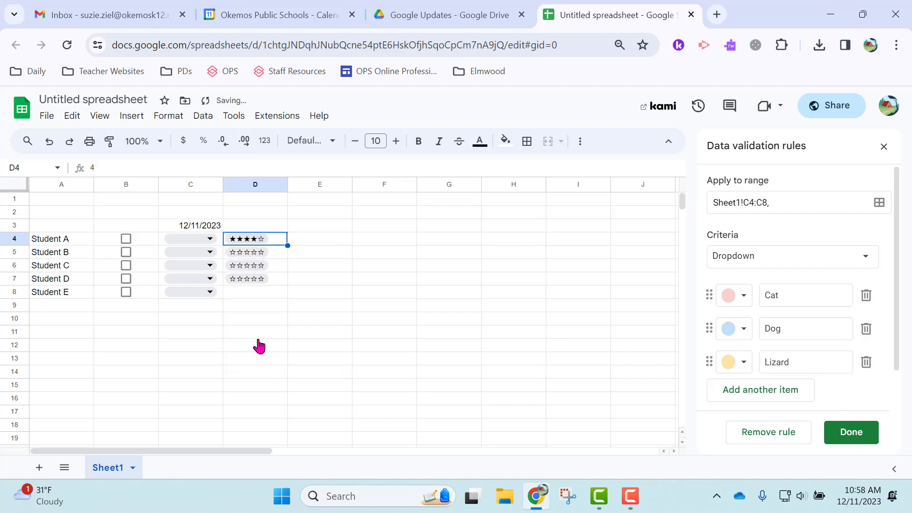
left_click(257, 295)
type("@")
left_click(447, 332)
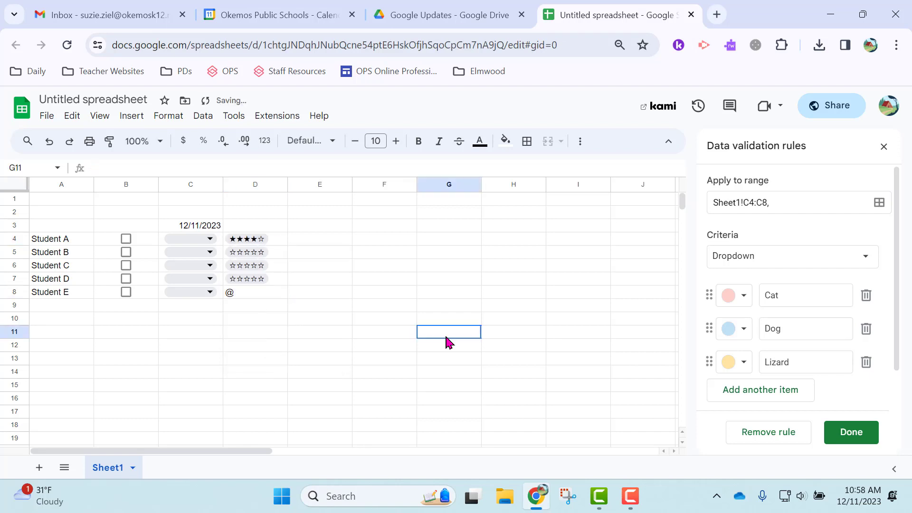
left_click(257, 297)
key("Delete")
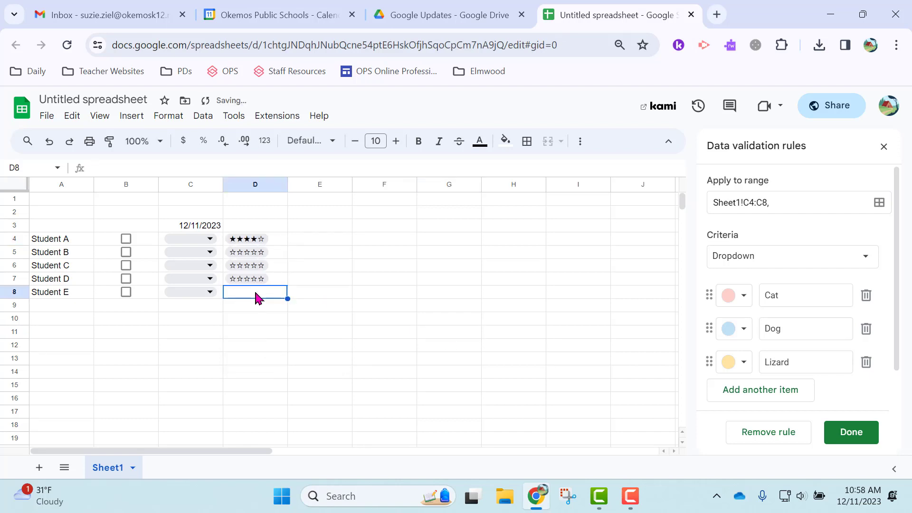
- Insert a star-rating chip into D8 for Student E
type("@")
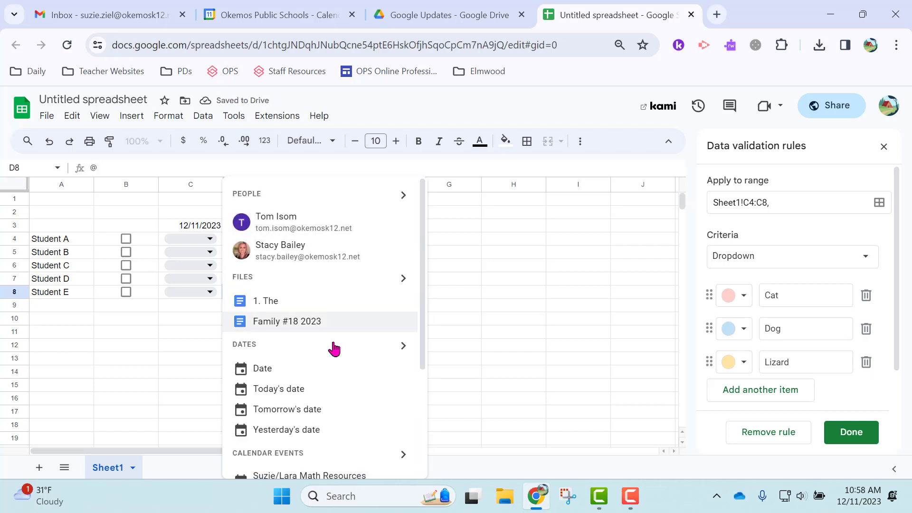
scroll(343, 359, "down", 4)
scroll(343, 360, "up", 3)
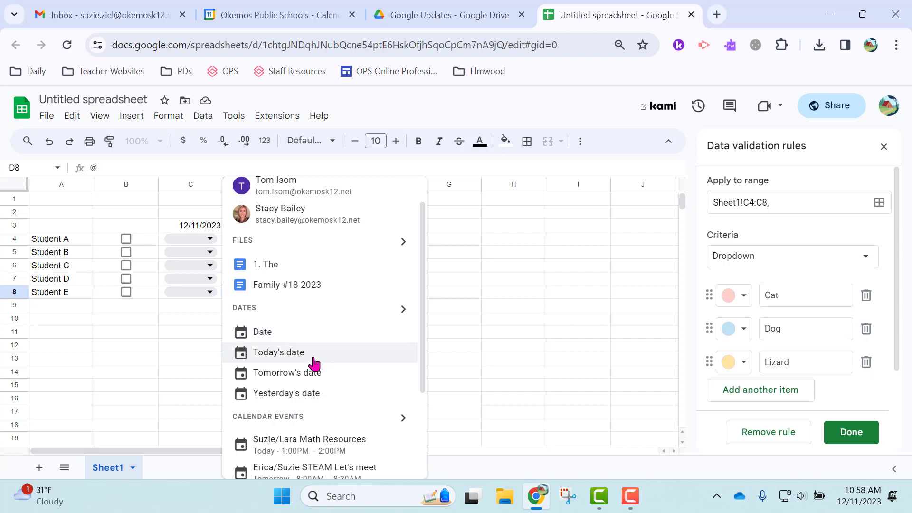
scroll(311, 366, "down", 2)
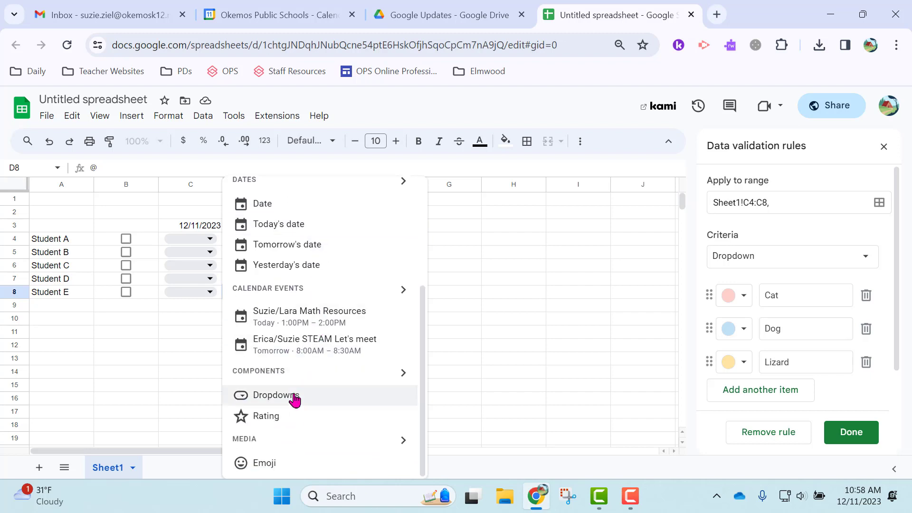
left_click(274, 424)
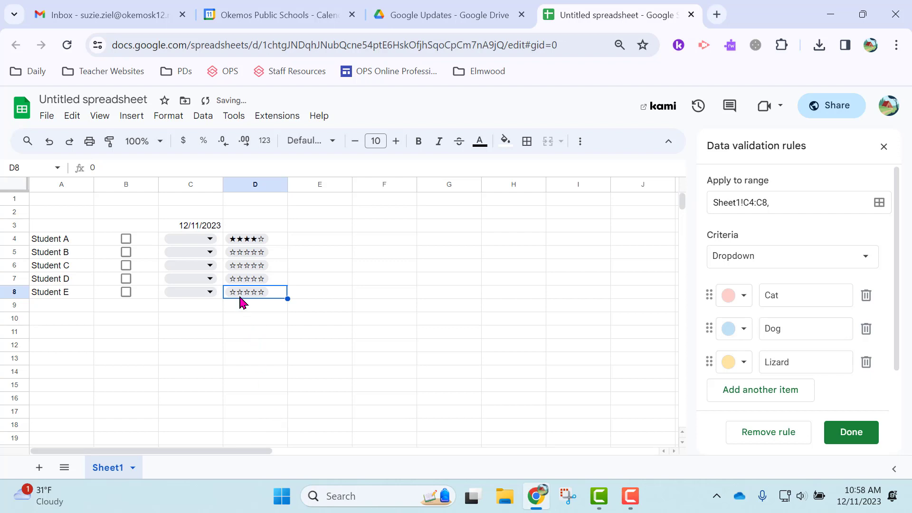
left_click(254, 230)
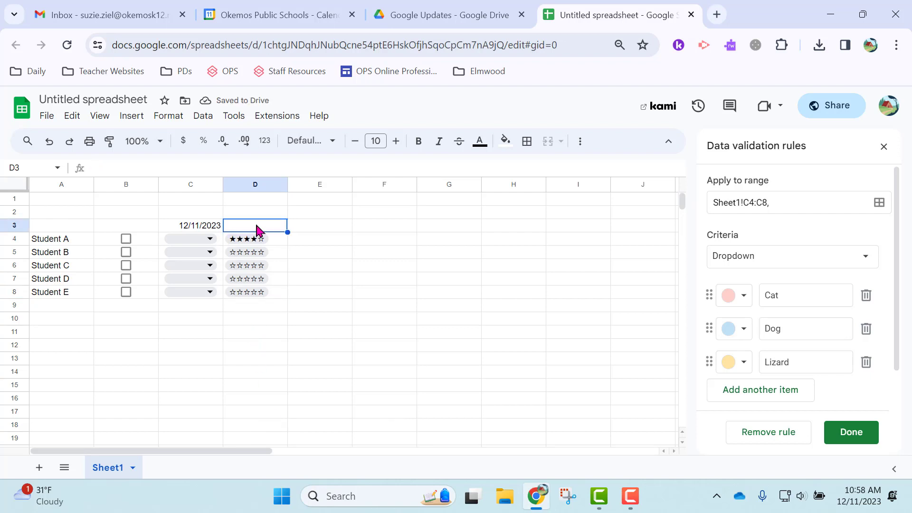
- Insert a 12/11/2023 date chip in D3, then finish and close the data validation rules
type("@")
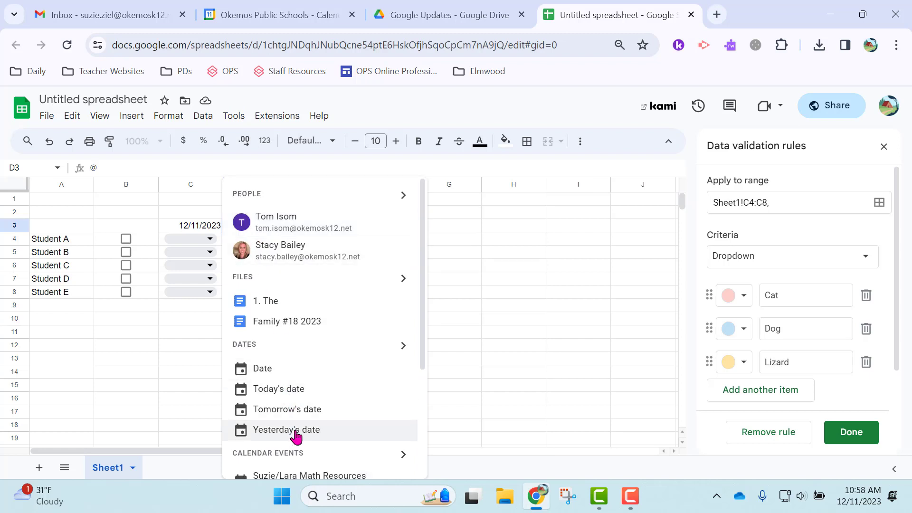
left_click(264, 375)
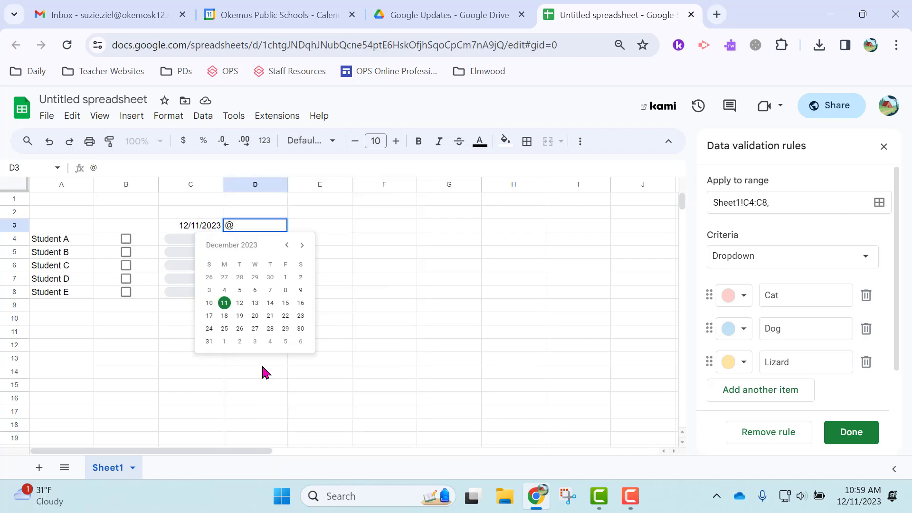
left_click(224, 309)
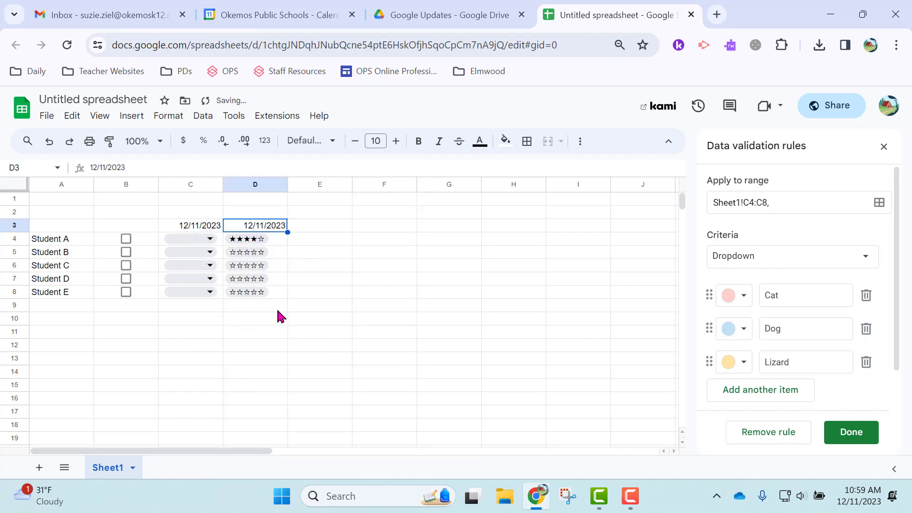
left_click(862, 435)
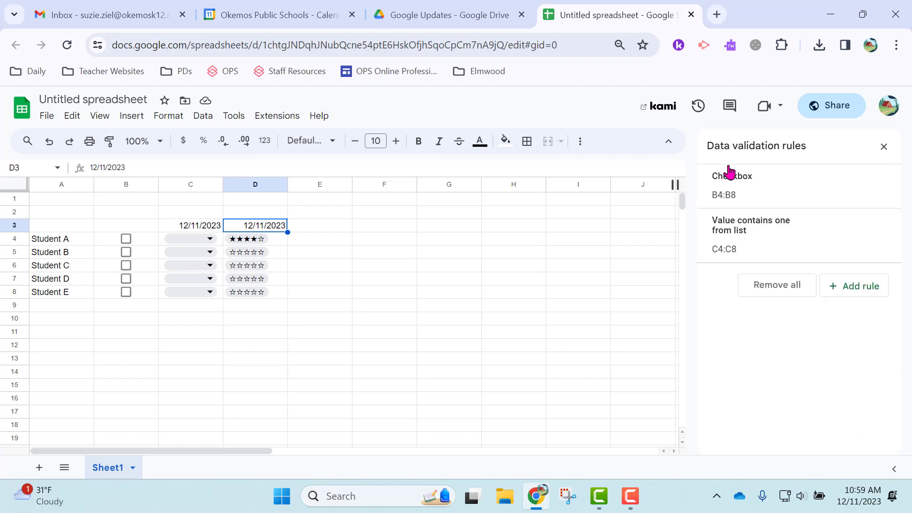
left_click(883, 147)
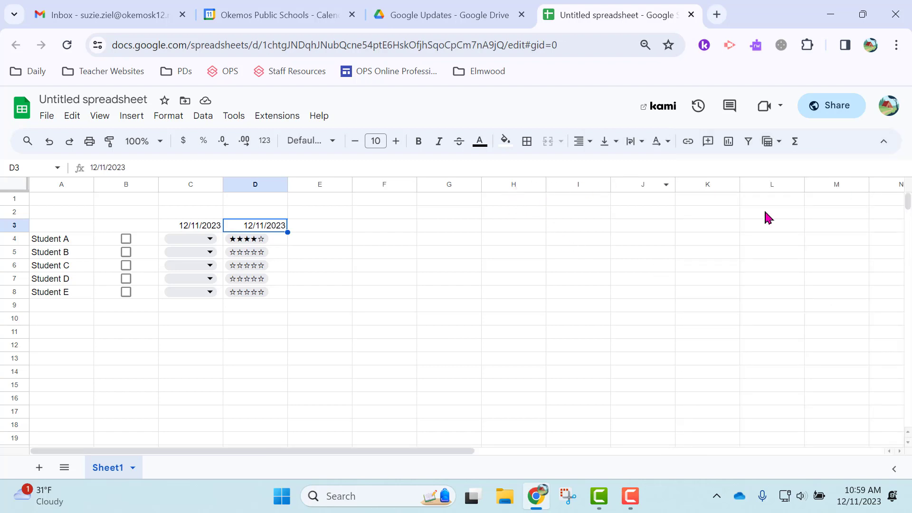
- Select columns G through Z and delete them
left_click(426, 186)
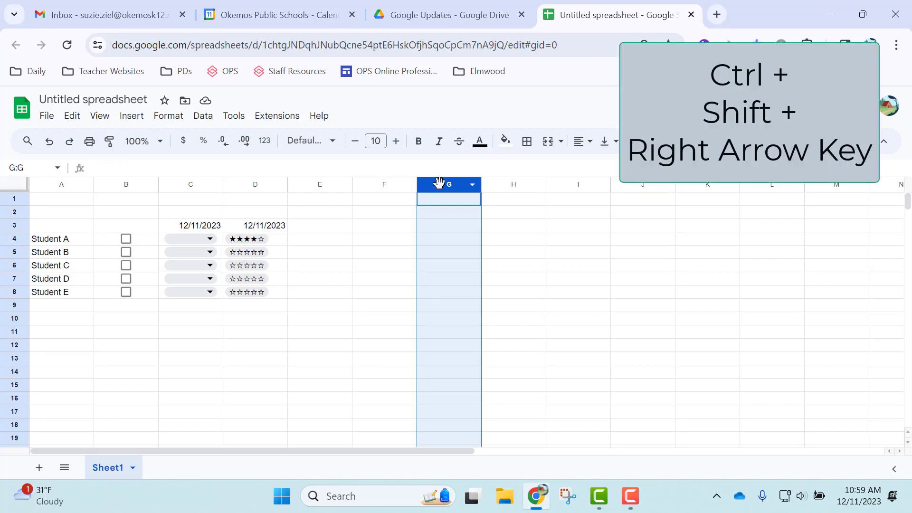
key("ctrl+shift+Right")
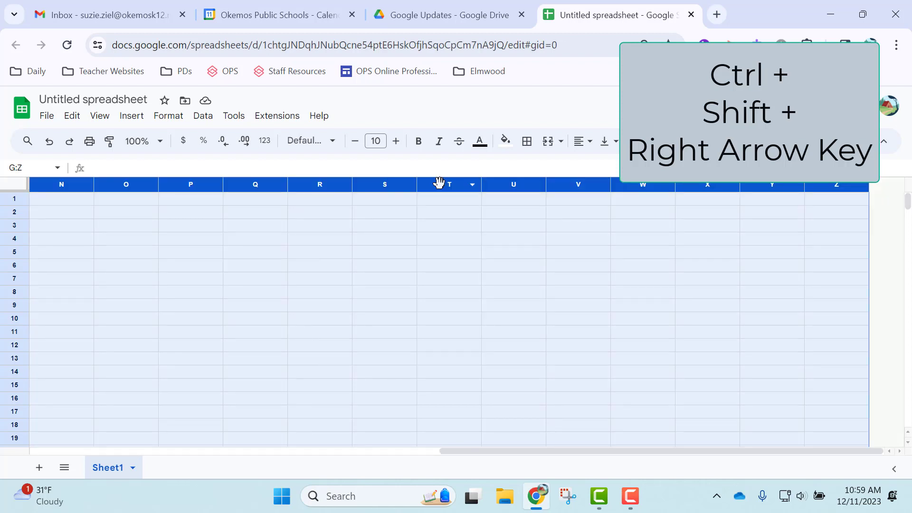
scroll(511, 251, "left", 10)
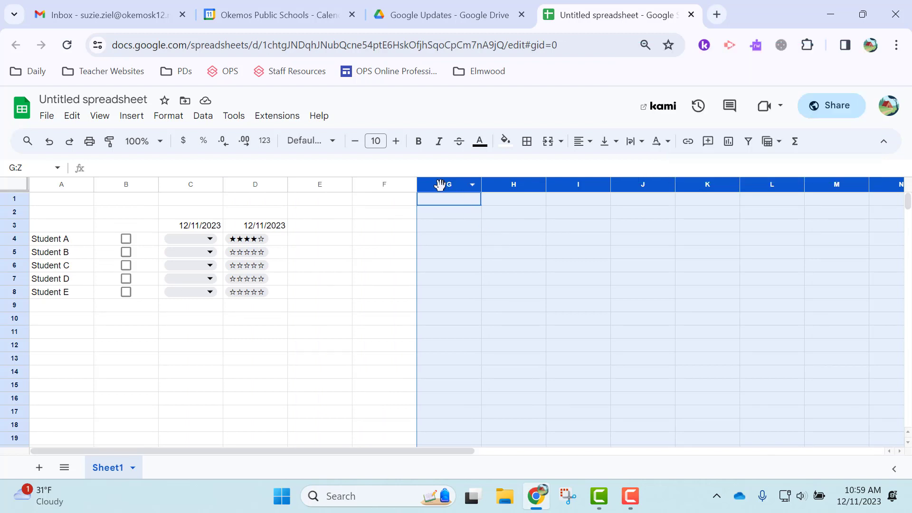
right_click(439, 185)
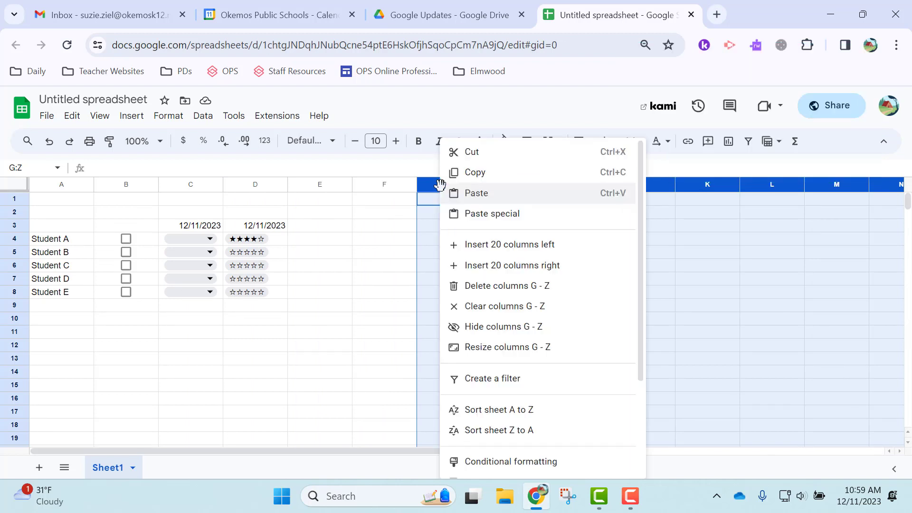
left_click(470, 291)
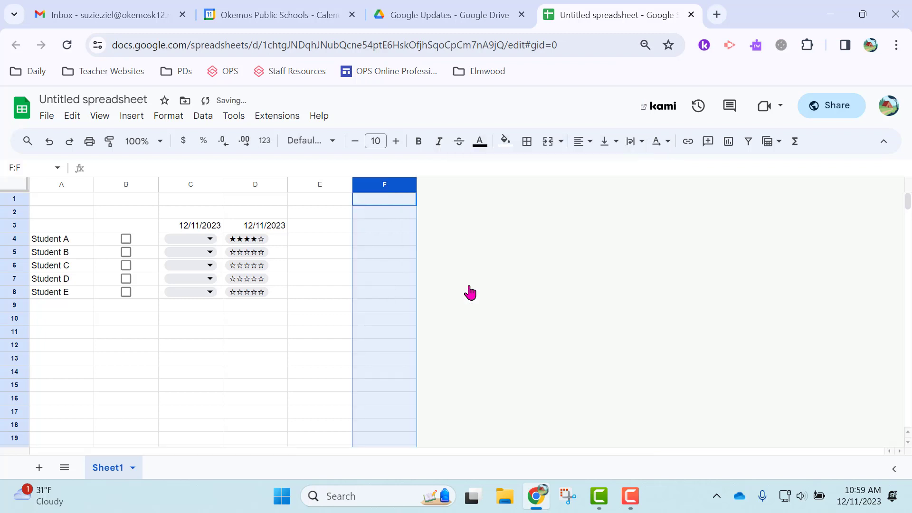
- Select rows 10 through 1000 and delete them
left_click(19, 318)
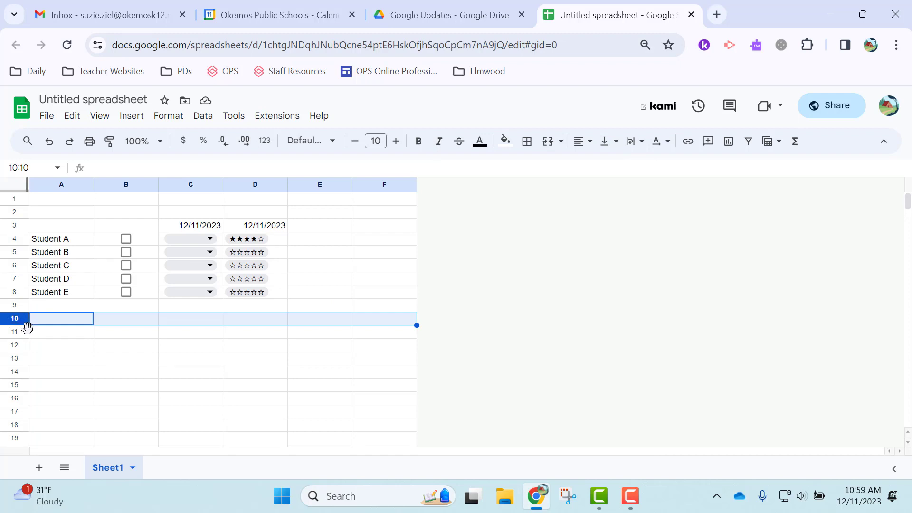
key("ctrl+shift+Down")
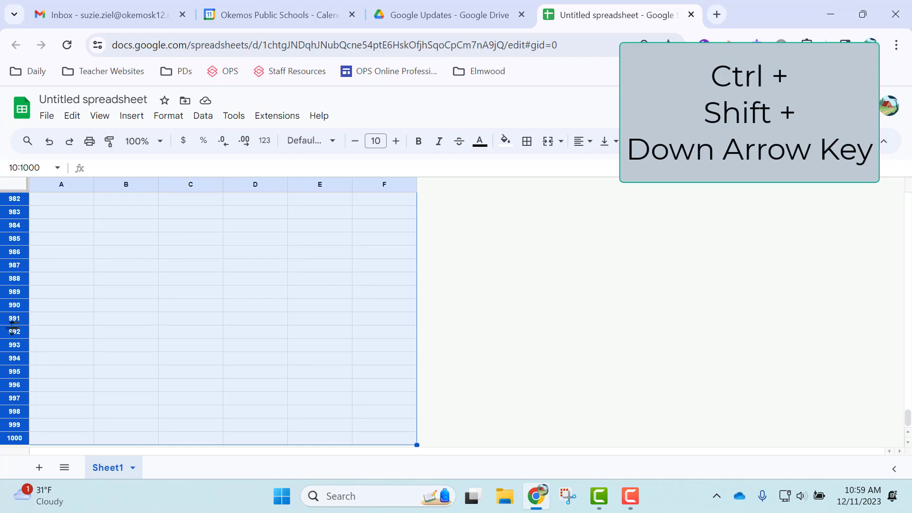
right_click(10, 315)
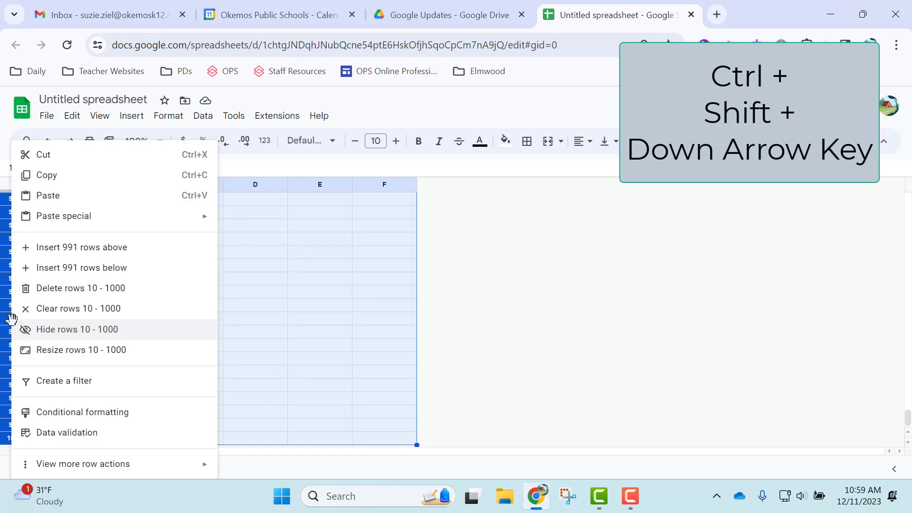
left_click(66, 288)
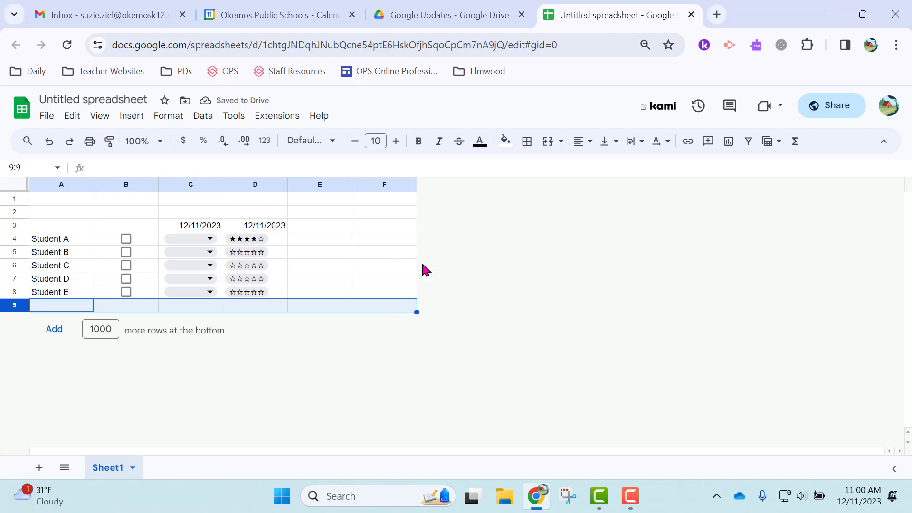
left_click(493, 299)
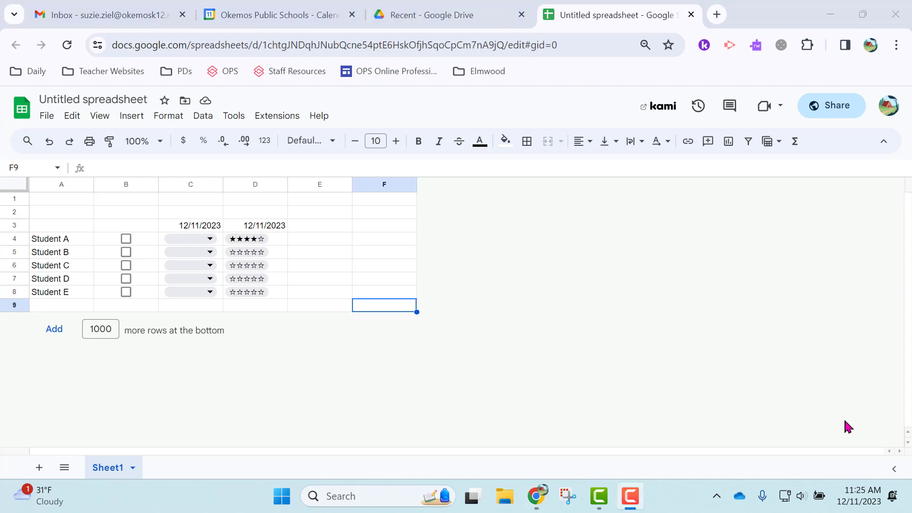
- Apply alternating colours to range A3:E9, initially with the green style
left_click(174, 115)
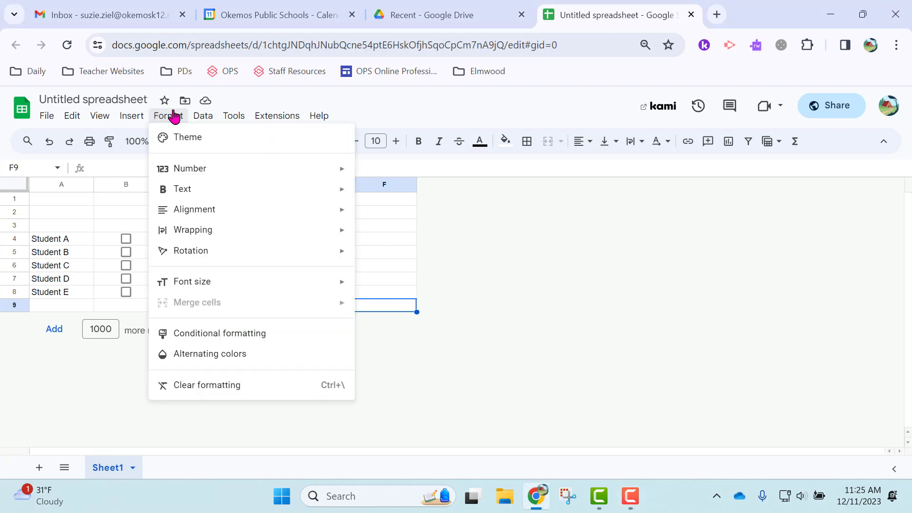
left_click(197, 354)
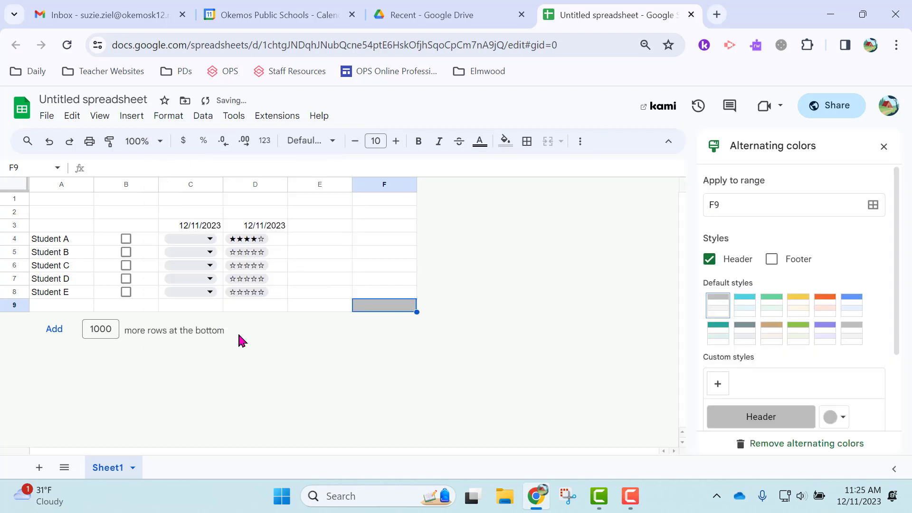
left_click(872, 206)
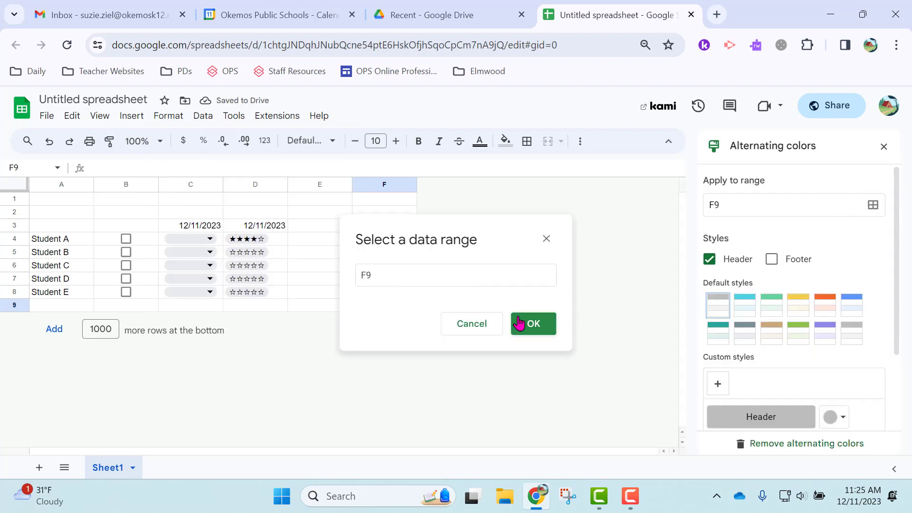
left_click_drag(59, 223, 301, 309)
left_click(534, 323)
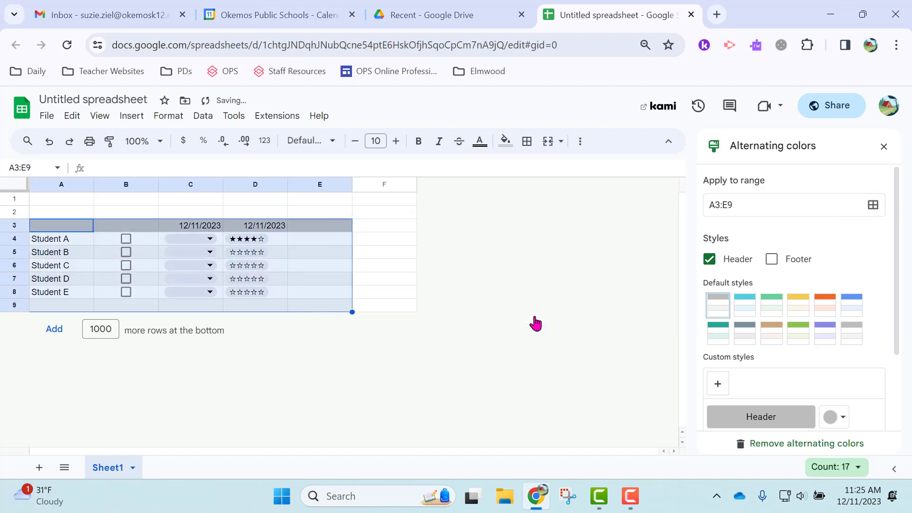
left_click(770, 305)
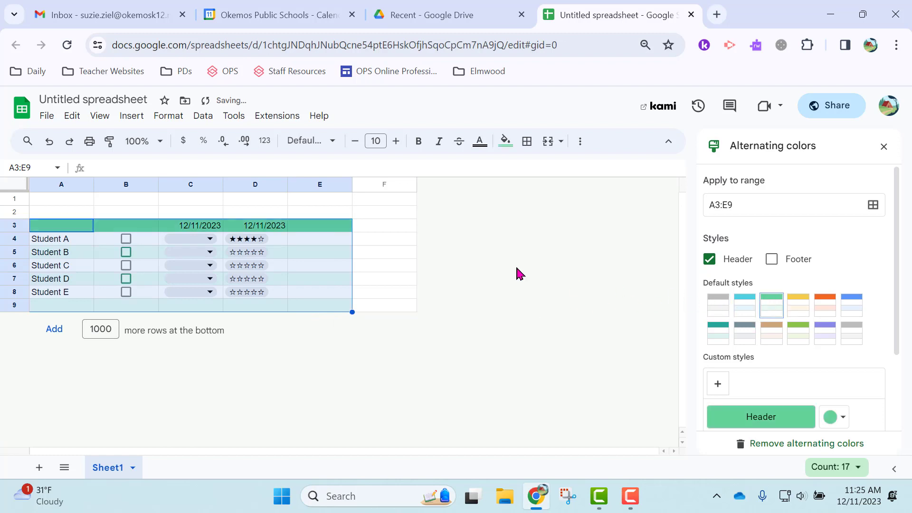
left_click(517, 269)
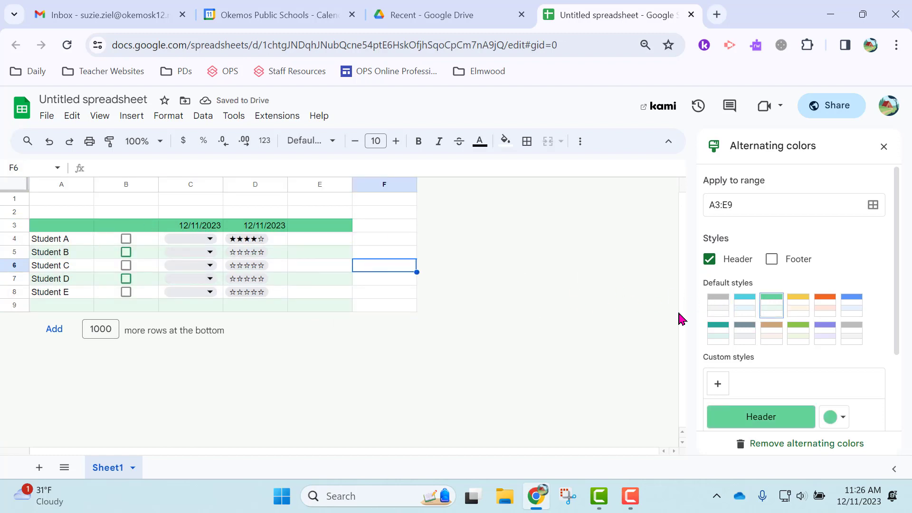
- Switch to the lavender style with a dark pink header and light pink alternate rows
left_click(802, 318)
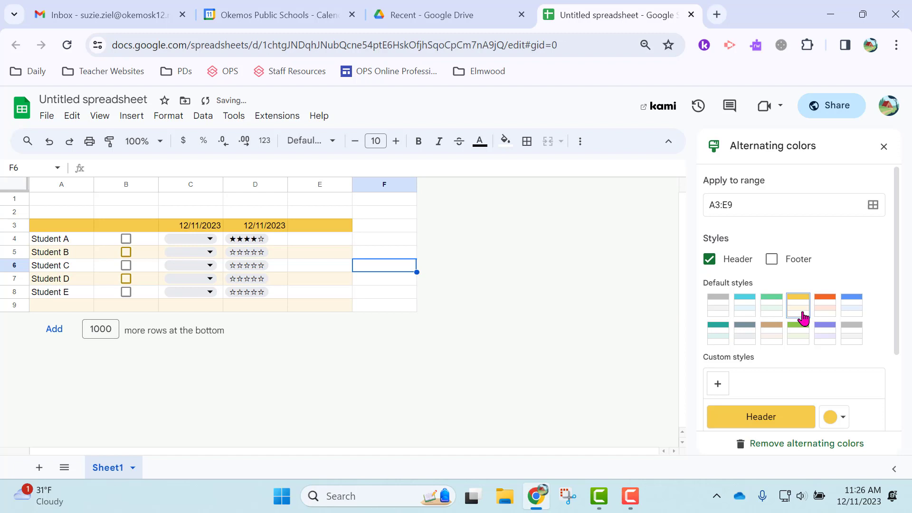
left_click(823, 336)
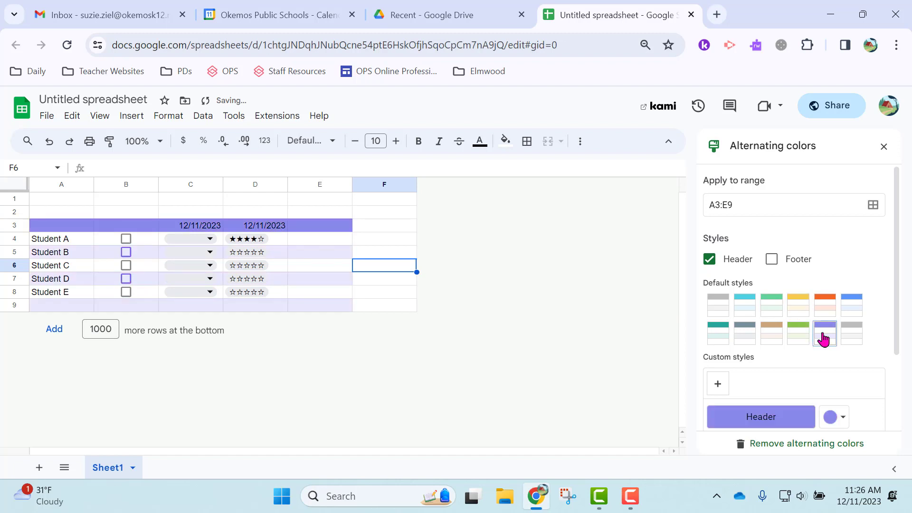
scroll(822, 339, "down", 3)
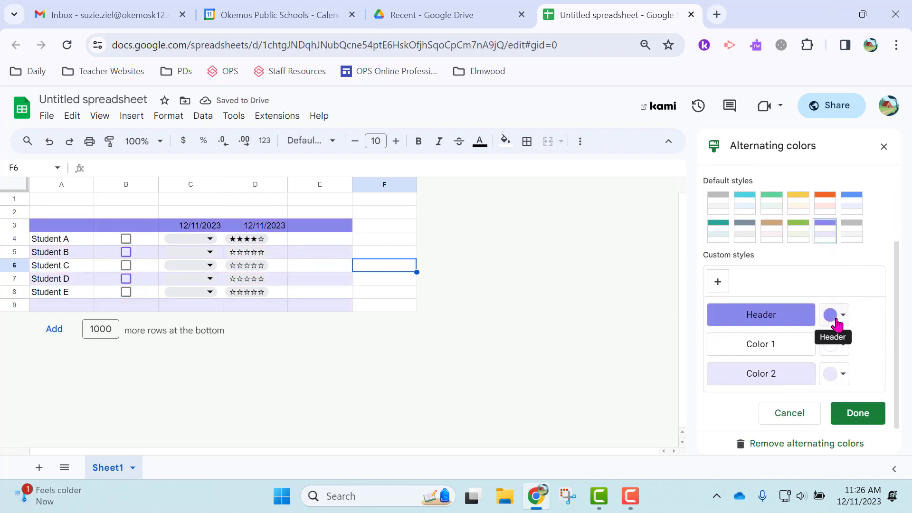
left_click(837, 325)
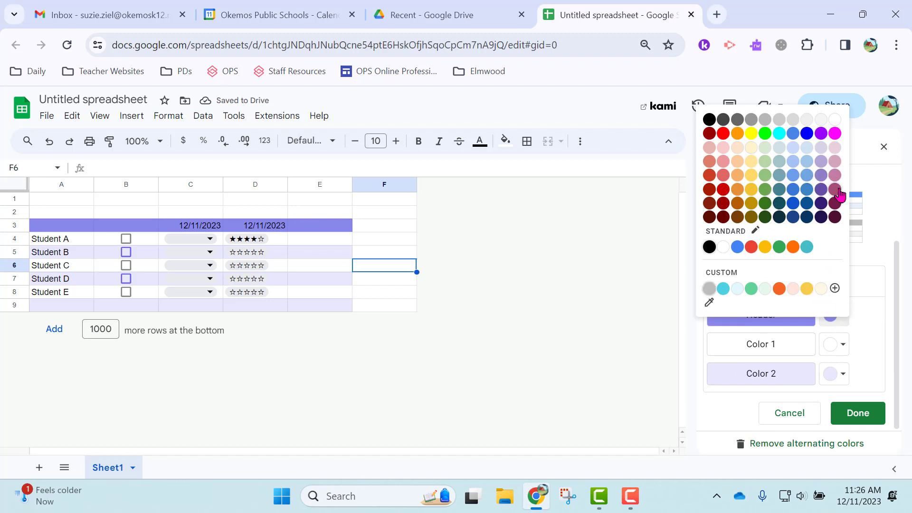
left_click(841, 373)
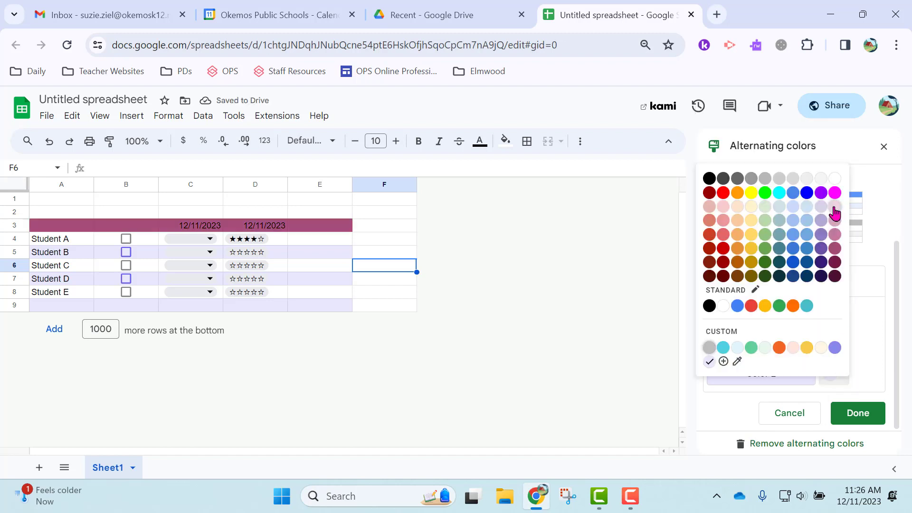
left_click(835, 206)
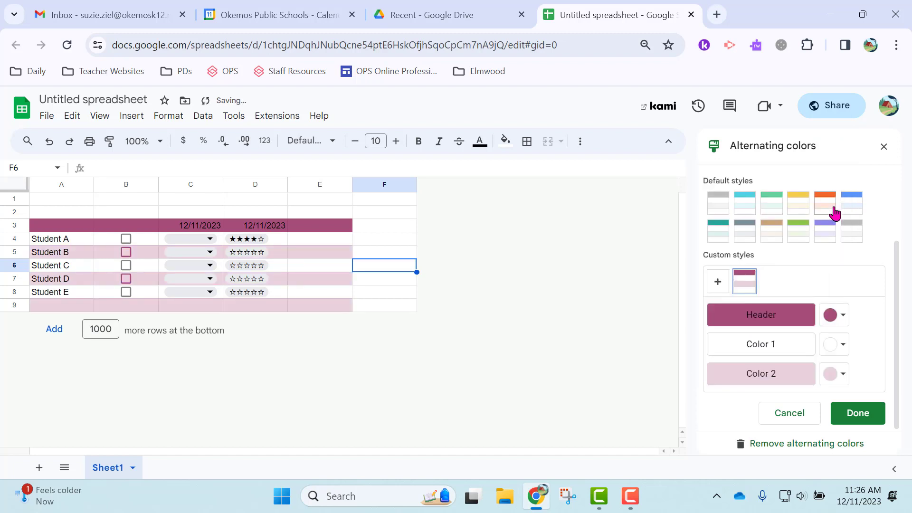